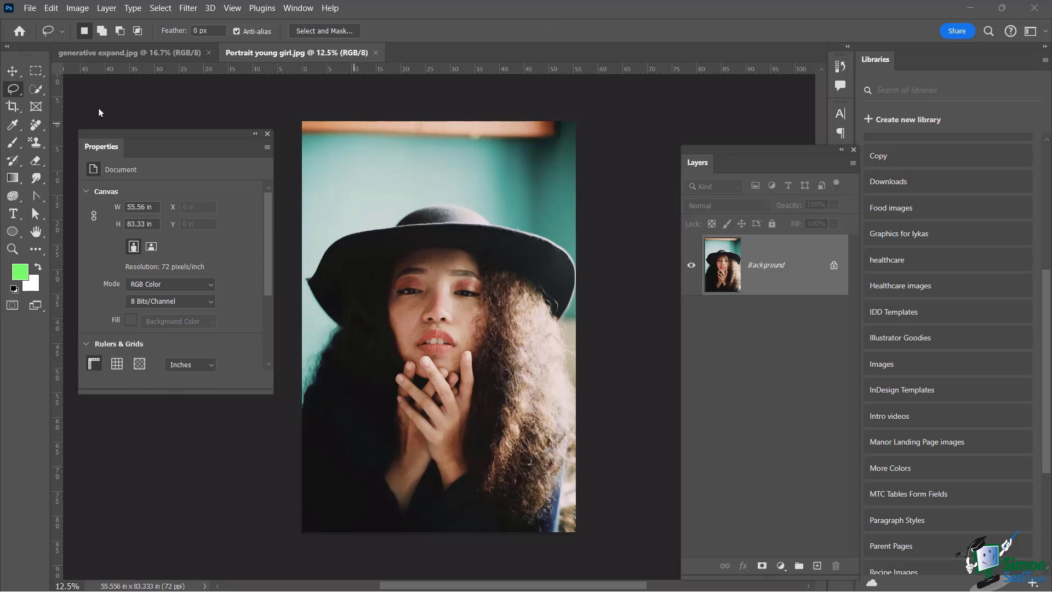
Widen the portrait's crop symmetrically into a landscape canvas with Generative Expand as the fill.
left_click(13, 107)
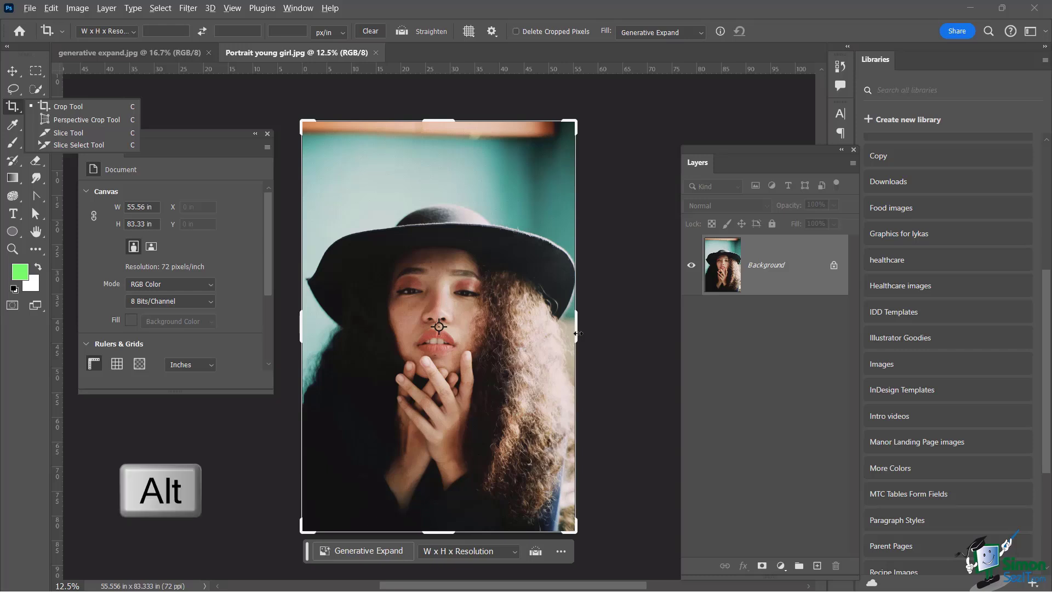
left_click_drag(577, 334, 716, 335)
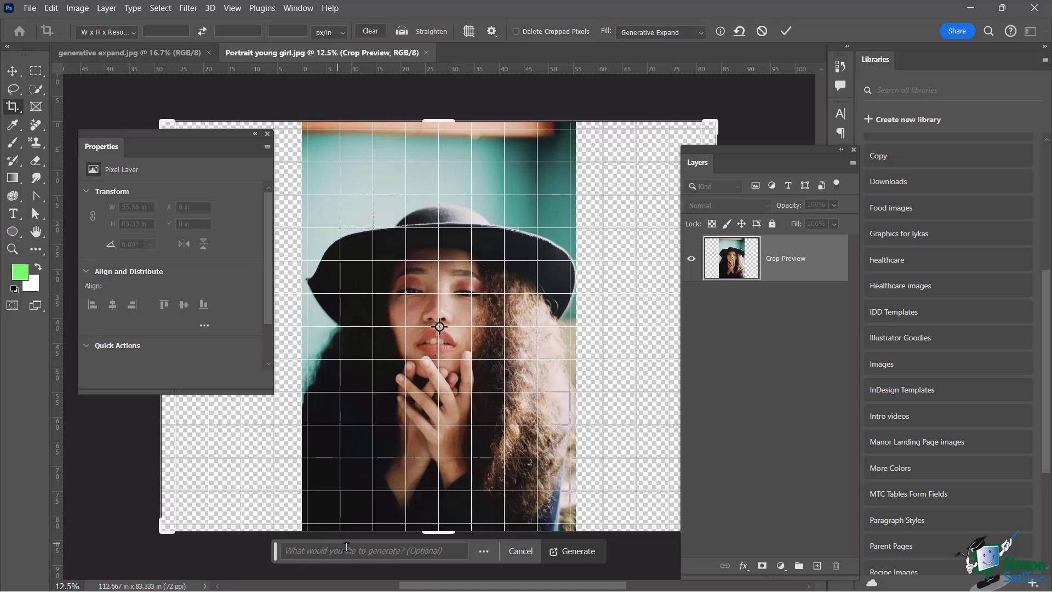
Generate matching room background for the empty side areas, then collapse the generative layer's Properties.
left_click(575, 556)
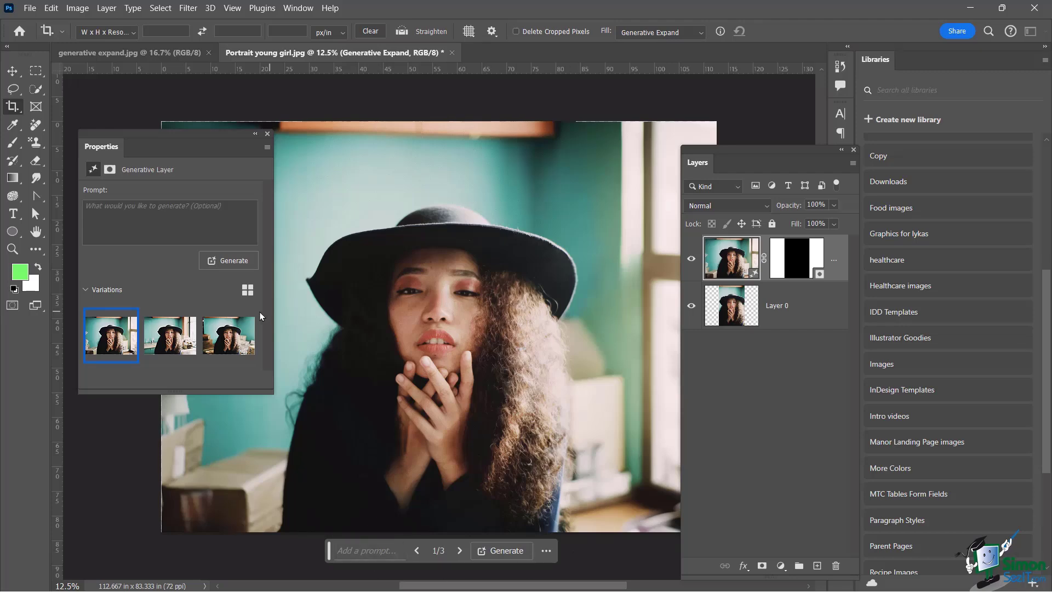
double_click(102, 149)
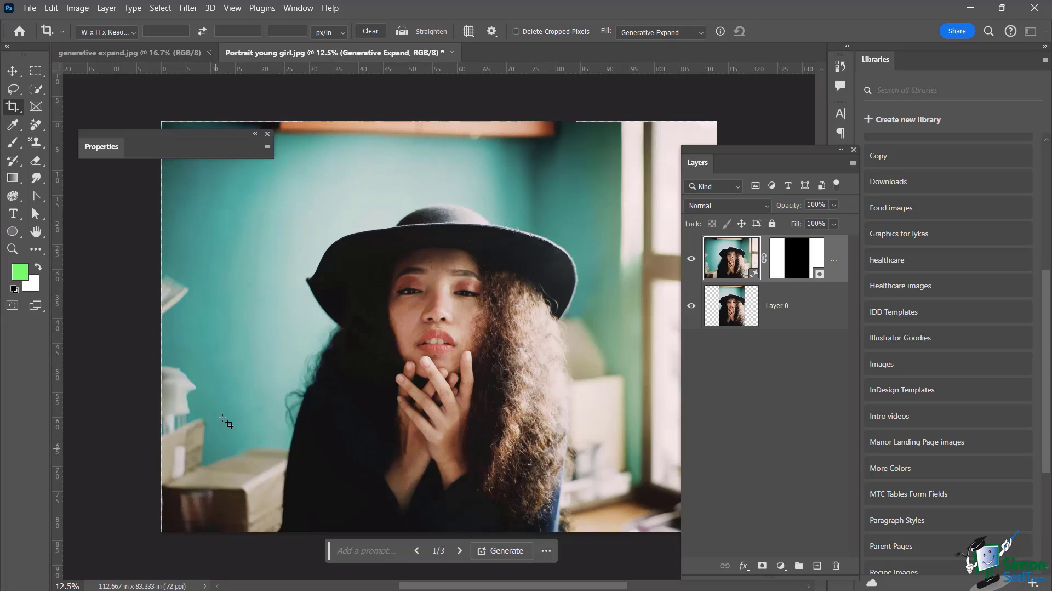
Bring the Properties panel back, move it aside, and preview the second and third background variations.
left_click(101, 151)
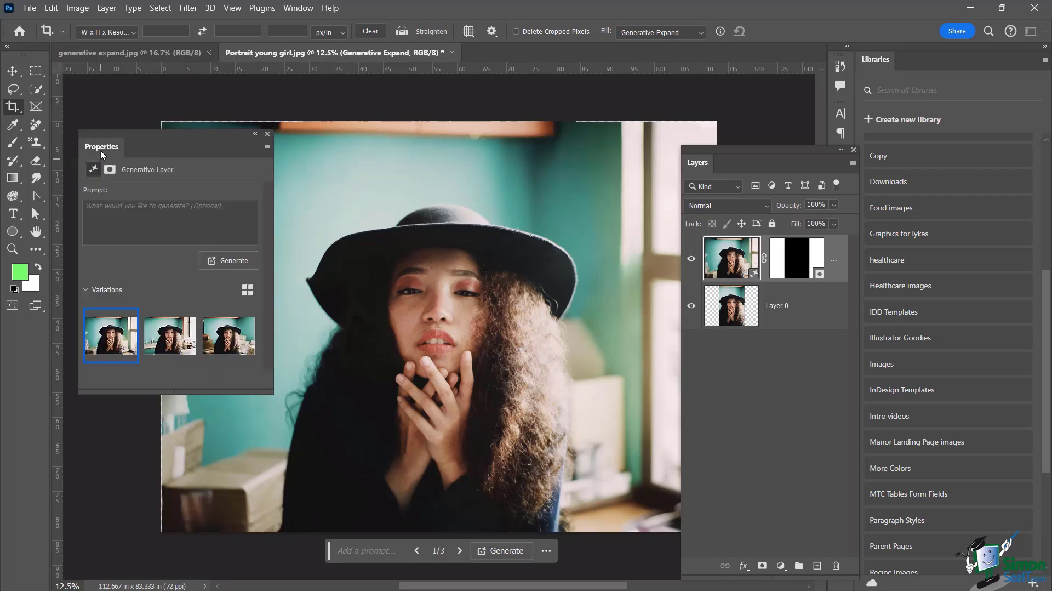
left_click_drag(128, 136, 120, 337)
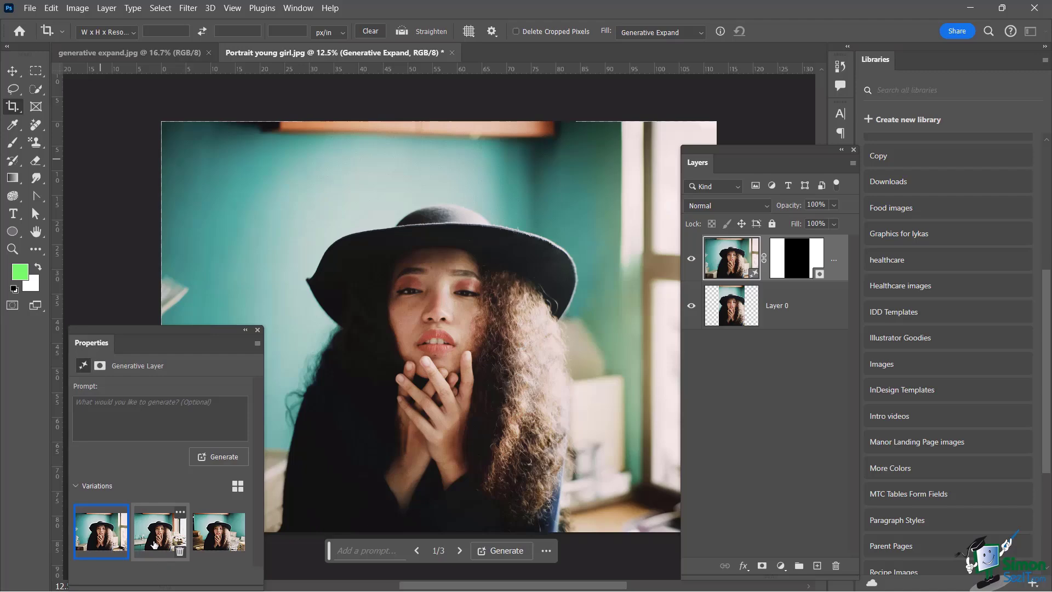
left_click(155, 544)
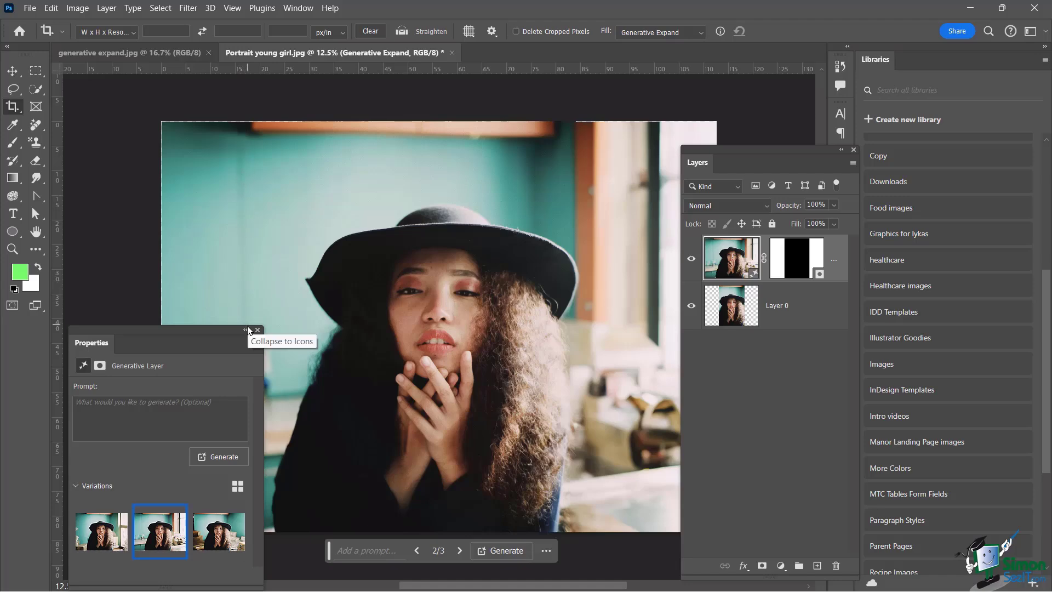
mouse_move(218, 532)
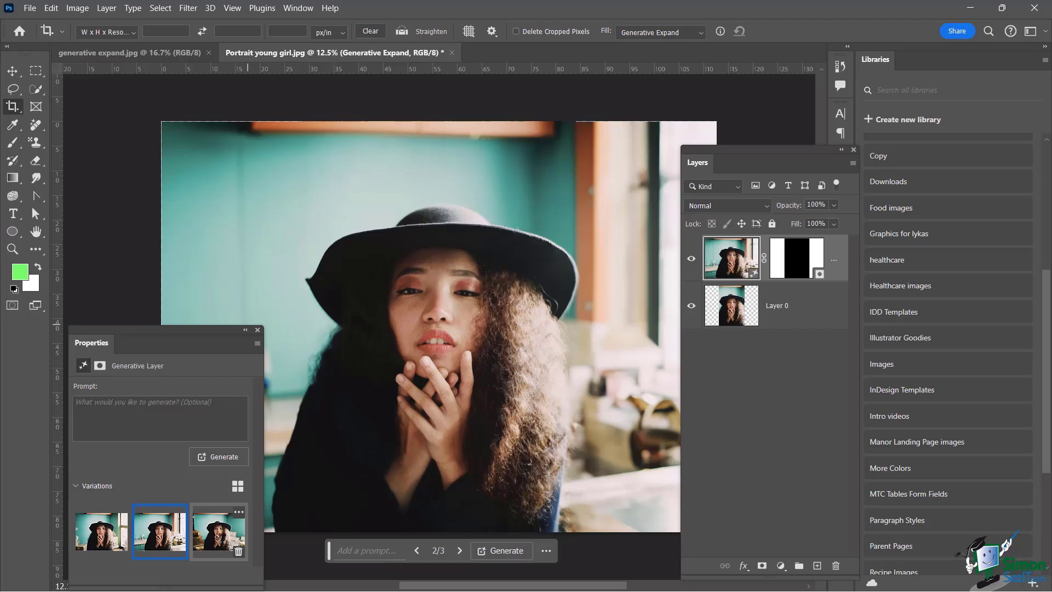
left_click(218, 533)
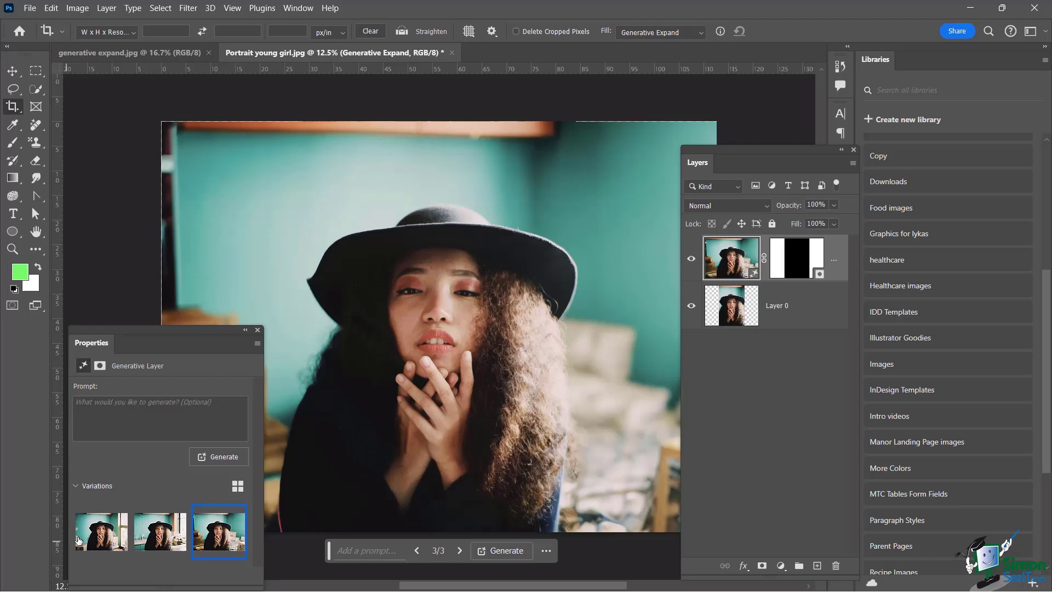
mouse_move(101, 532)
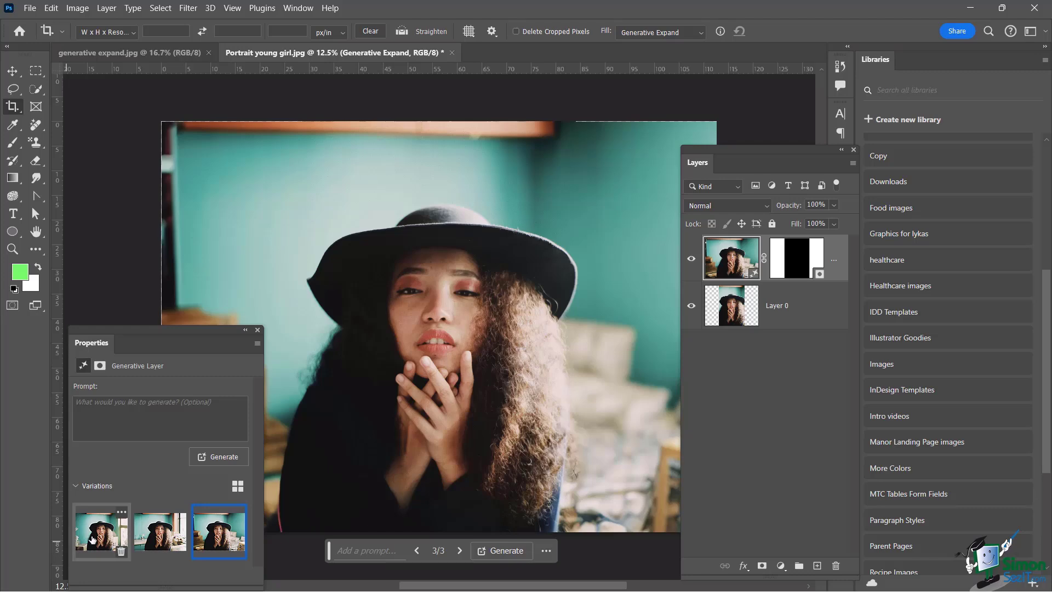
Settle on the first variation and dismiss its Good/Poor/Report rating menu.
left_click(103, 529)
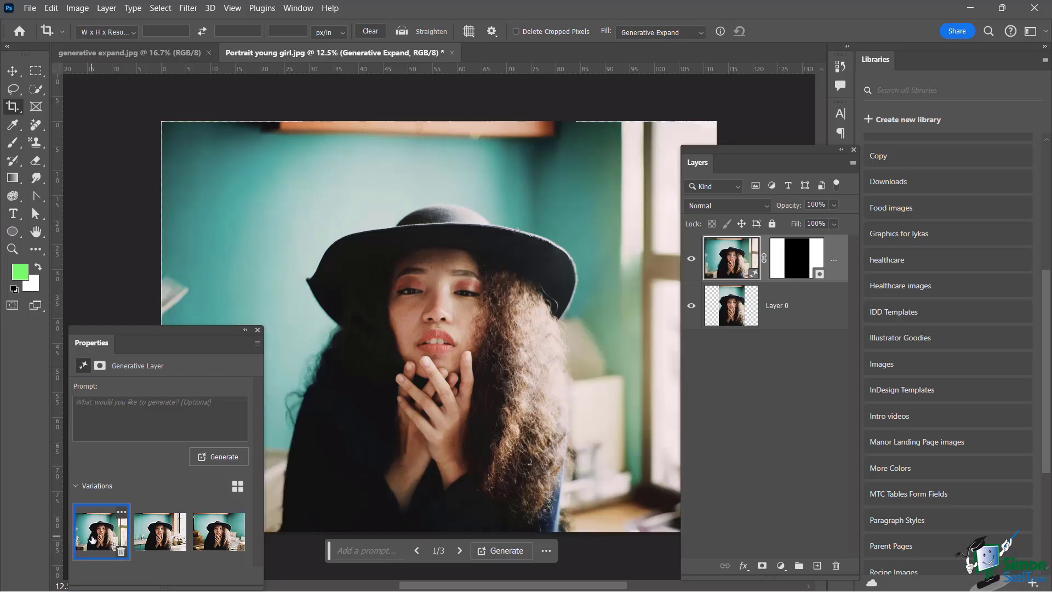
left_click(121, 512)
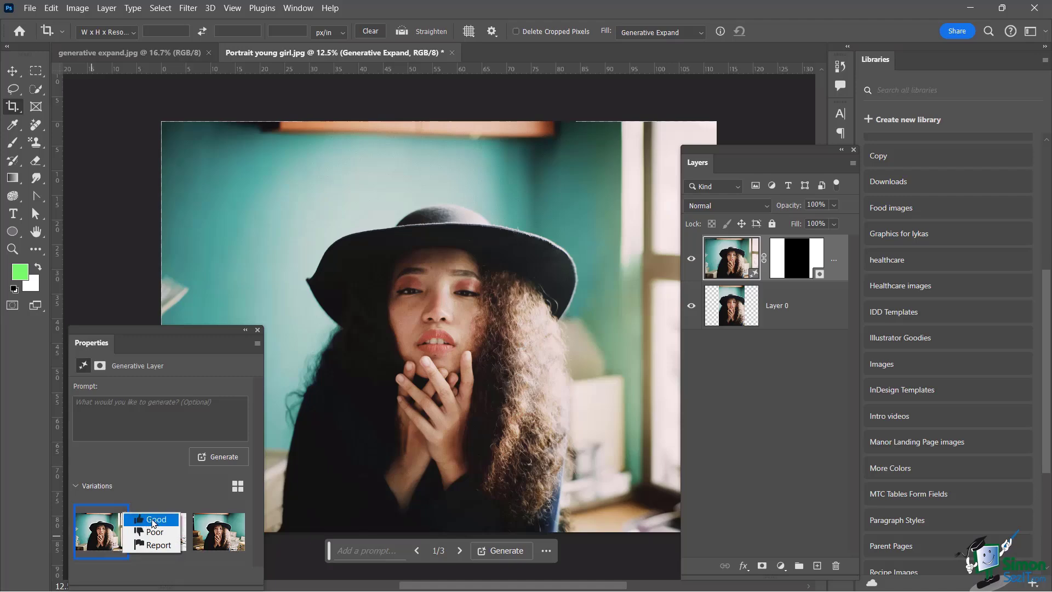
left_click(144, 474)
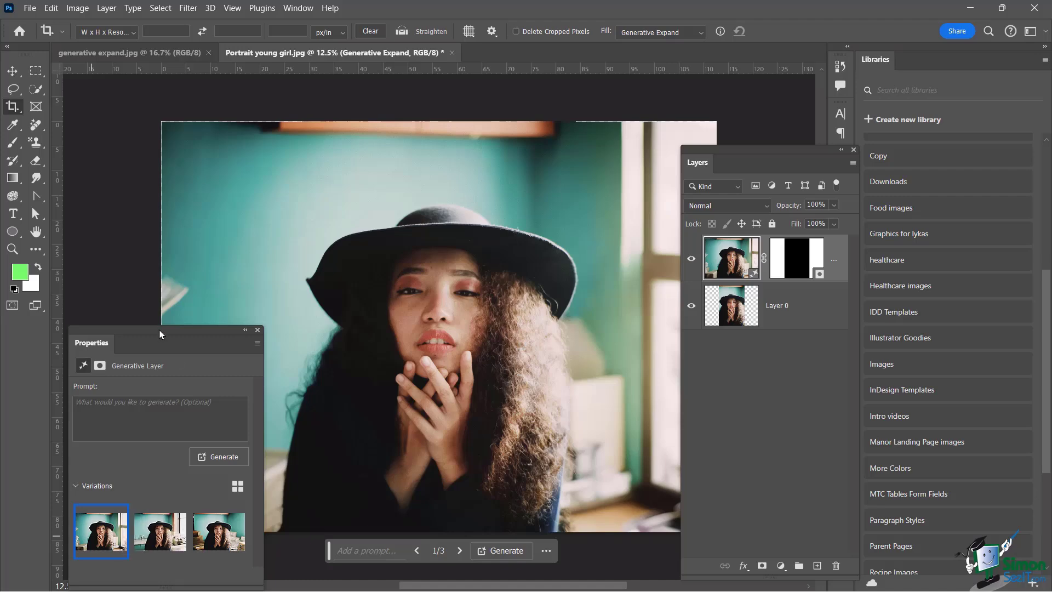
mouse_move(160, 330)
left_mouse_down()
mouse_move(241, 313)
mouse_move(283, 376)
mouse_move(288, 309)
left_mouse_up()
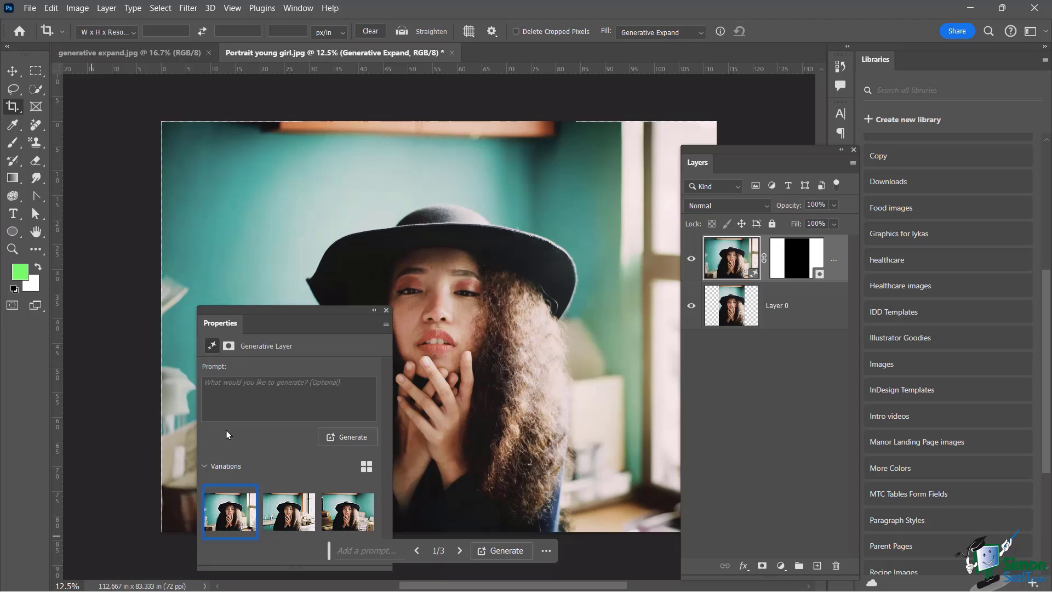
Switch to the generative expand.jpg picnic photo and move the Properties panel out of the way.
left_click(105, 56)
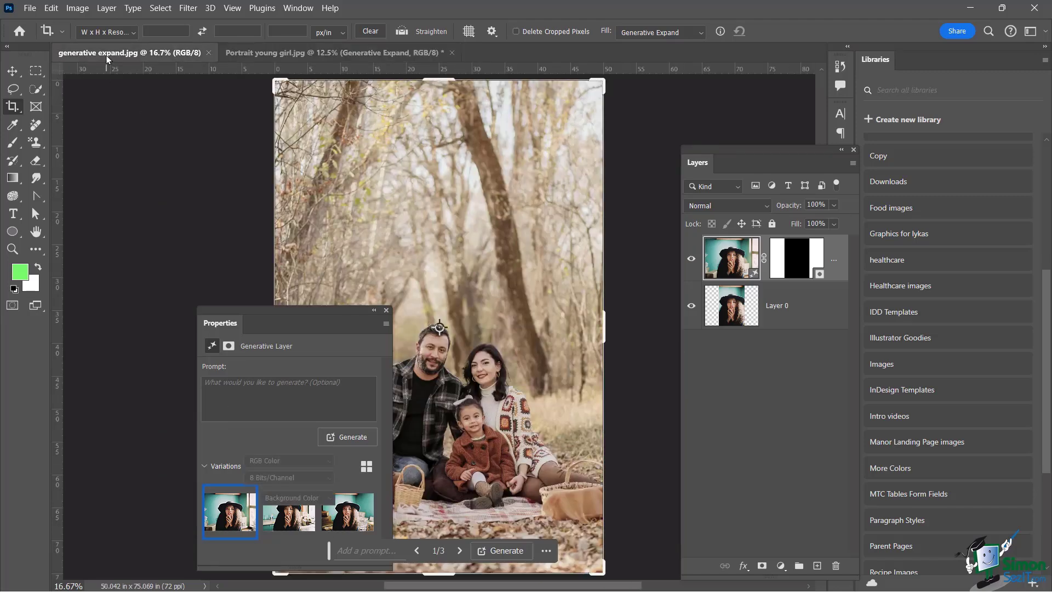
left_click_drag(289, 308, 157, 378)
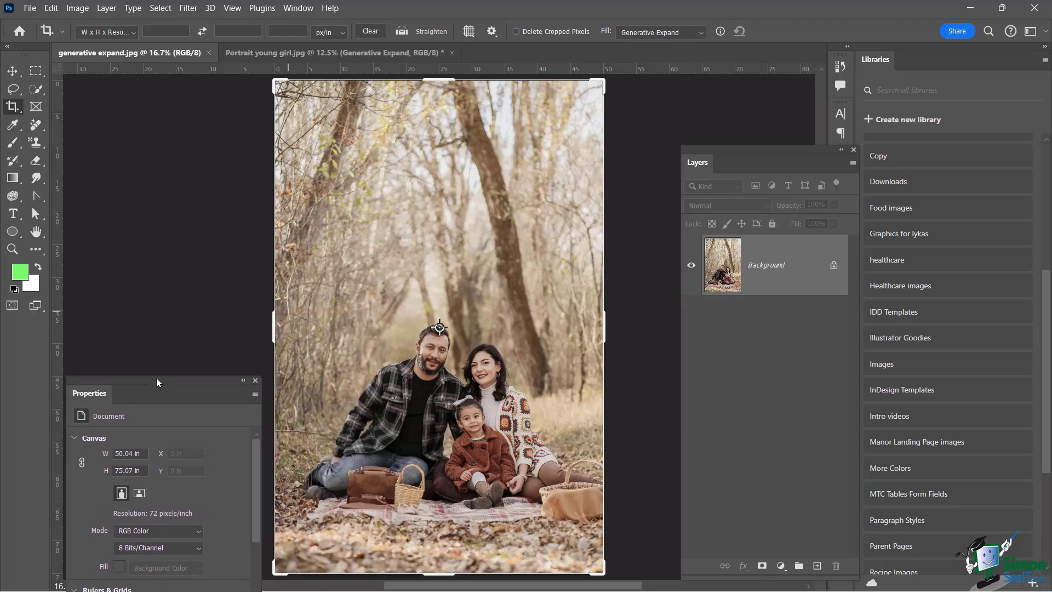
left_click_drag(157, 379, 163, 343)
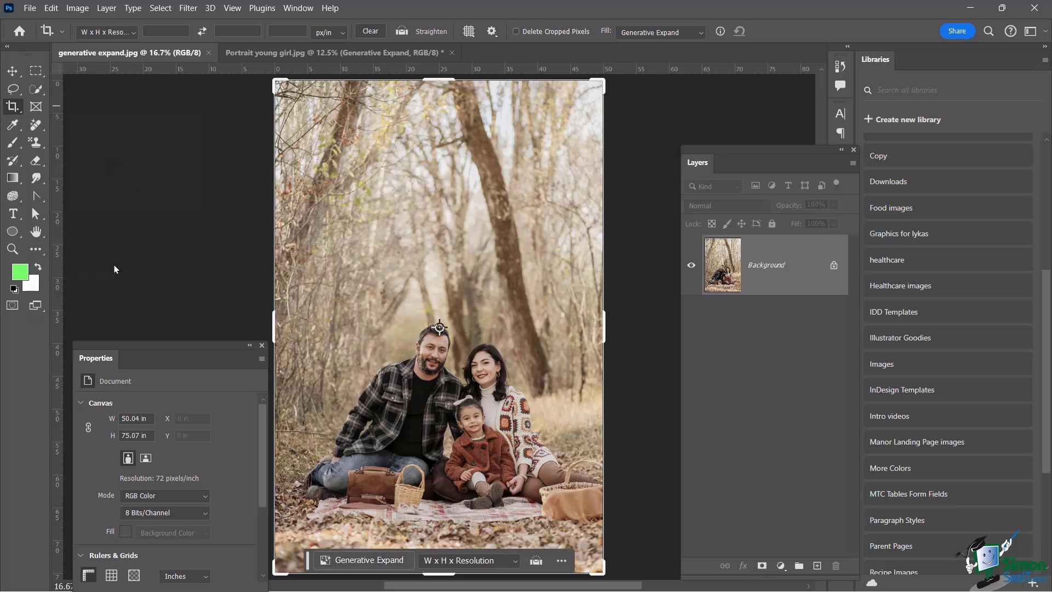
Start a Generative Expand crop on the picnic photo and bring up the ratio presets.
left_click(514, 564)
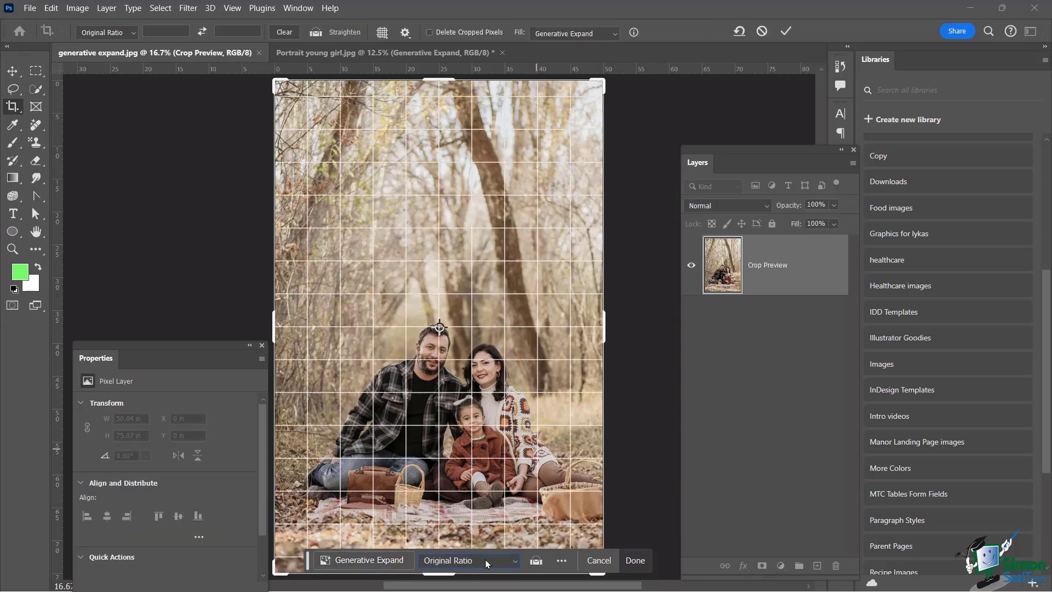
left_click(514, 564)
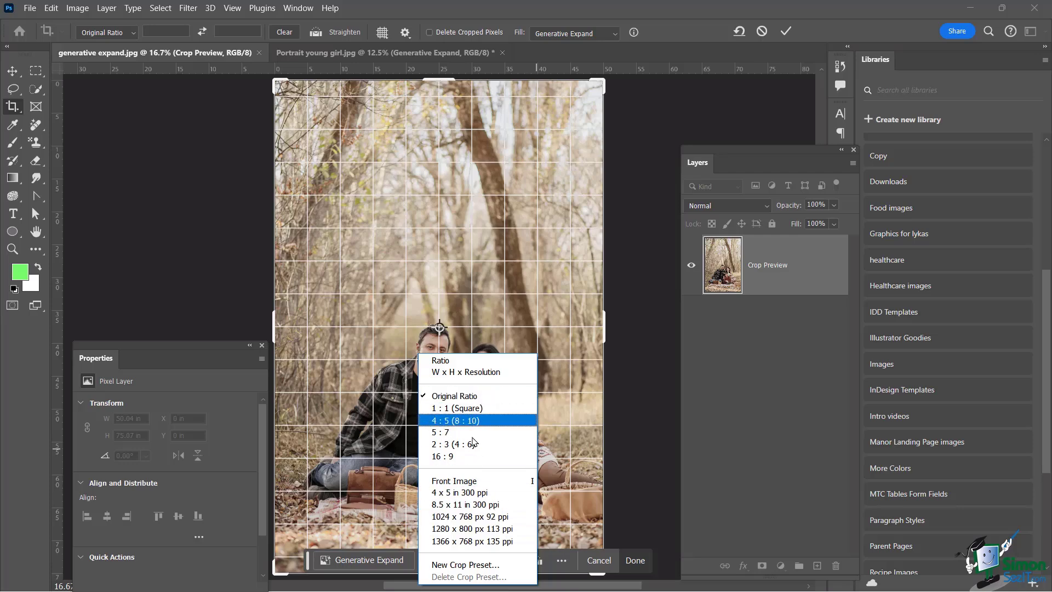
Choose W x H x Resolution and widen the crop evenly past both edges to landscape width.
left_click(465, 371)
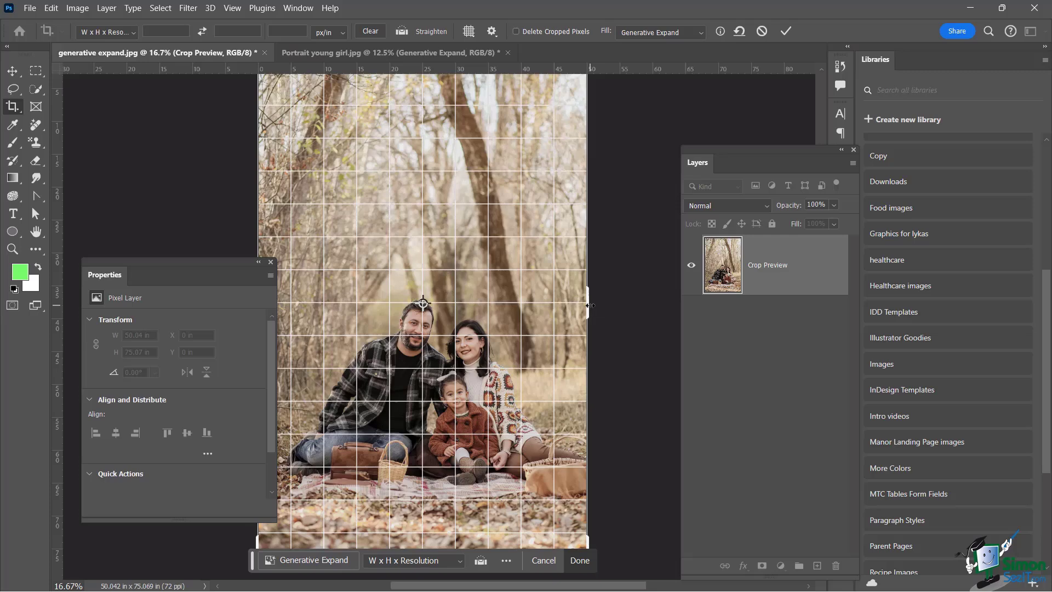
left_click_drag(588, 305, 638, 305)
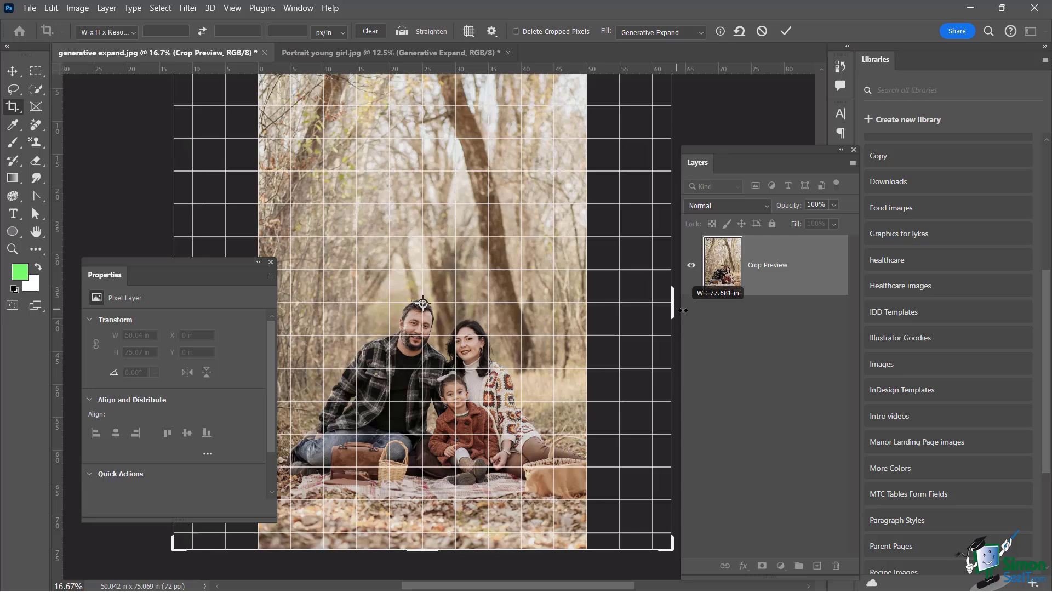
left_click_drag(638, 306, 727, 319)
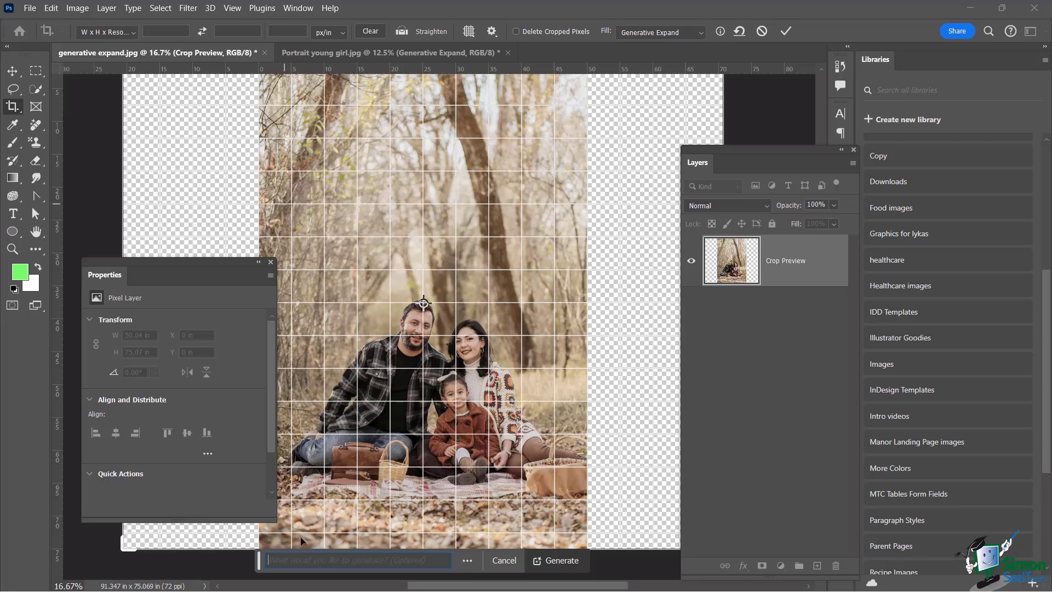
Generate woodland scenery to fill the picnic photo's new side areas.
left_click(555, 566)
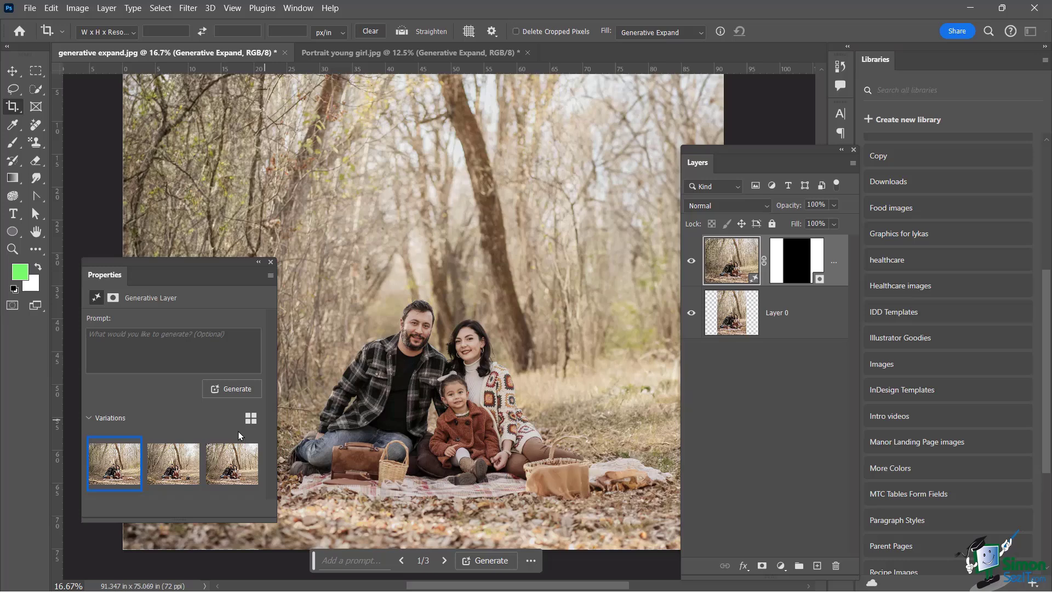
mouse_move(172, 463)
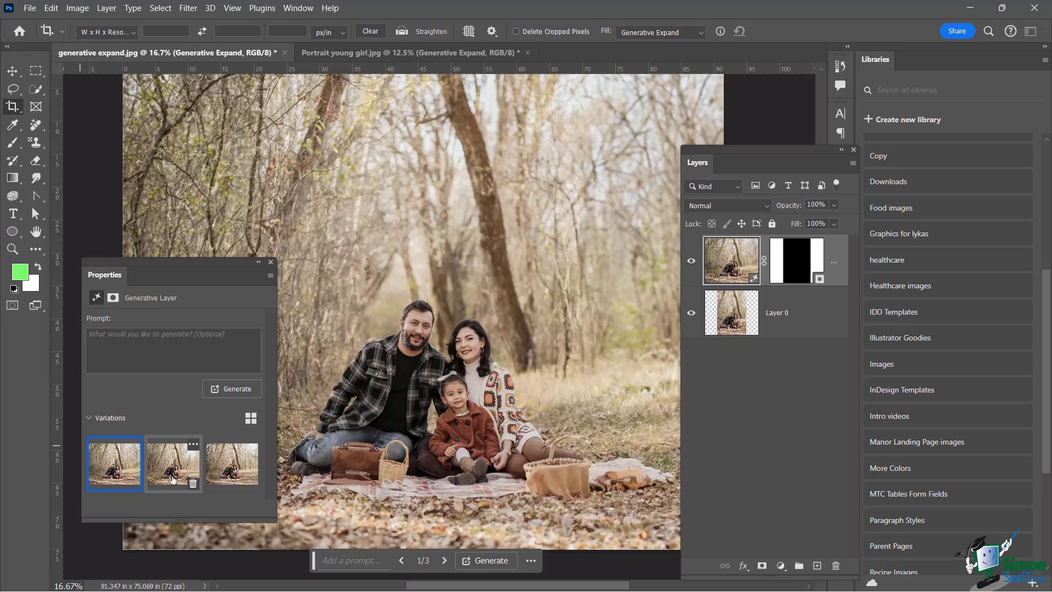
Preview the second and third forest variations and keep the second one applied.
left_click(174, 477)
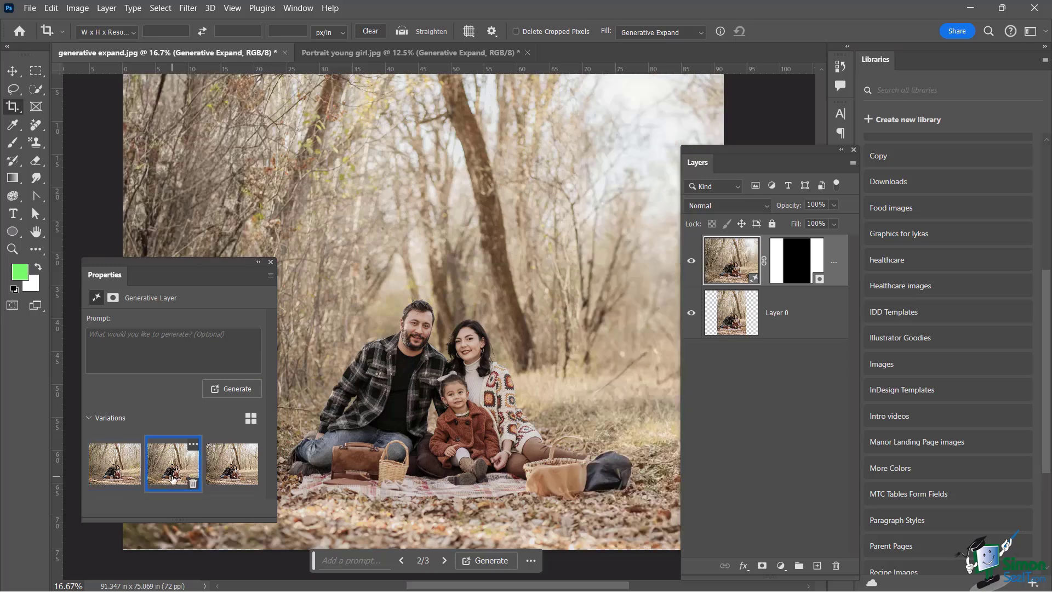
left_click(227, 473)
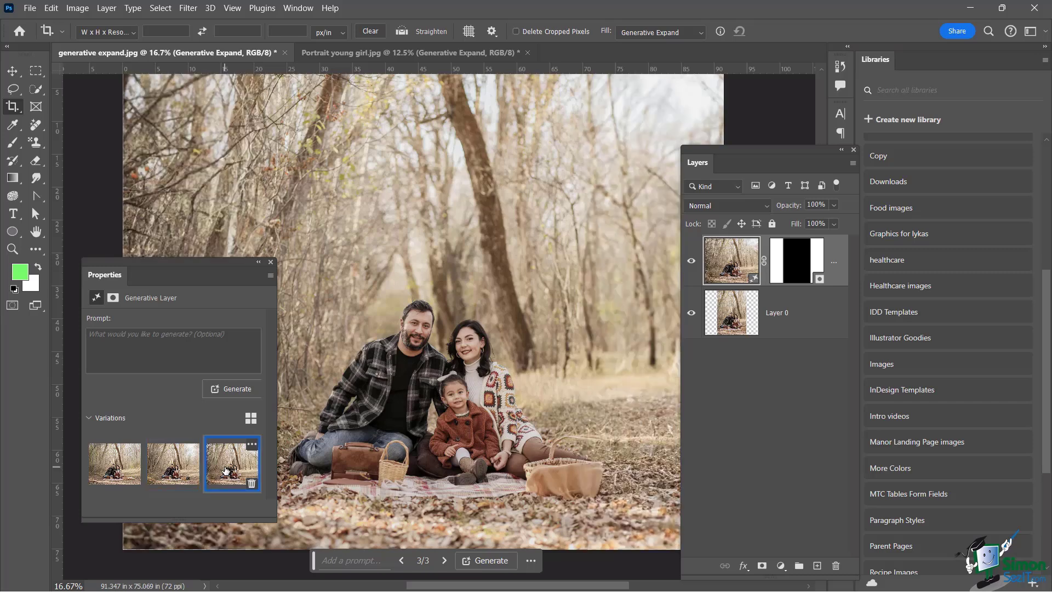
left_click(175, 470)
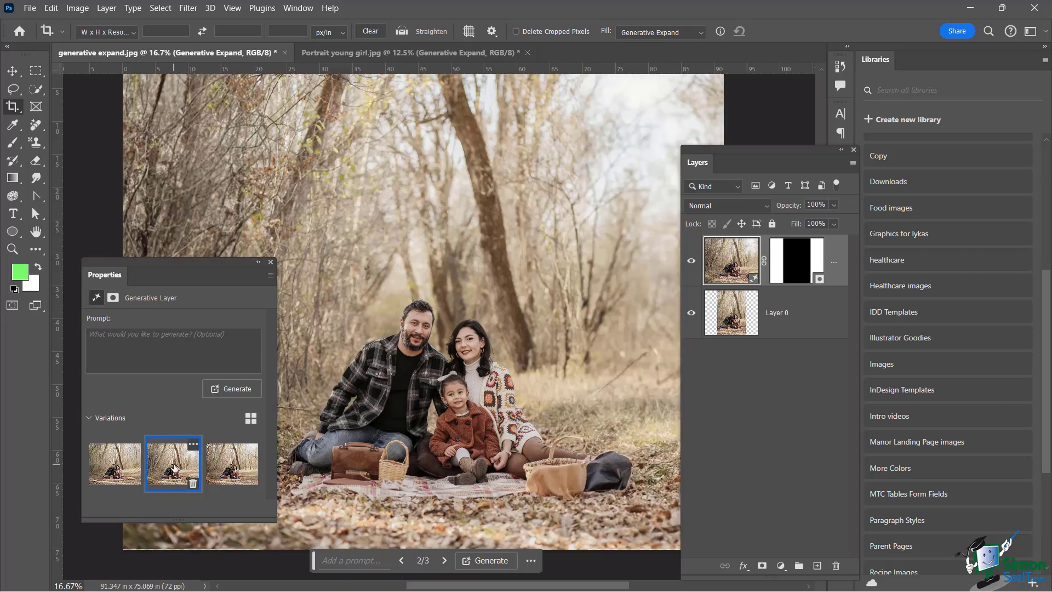